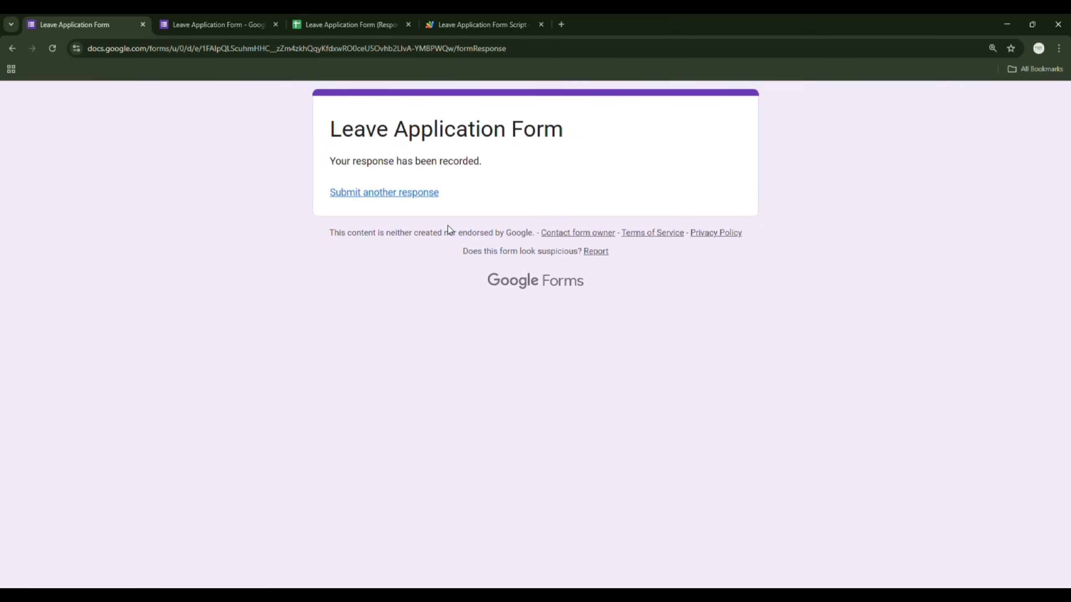
Check the new response row's empty Status, Approve Link and Reject Link columns, then go to the script project
left_click(315, 22)
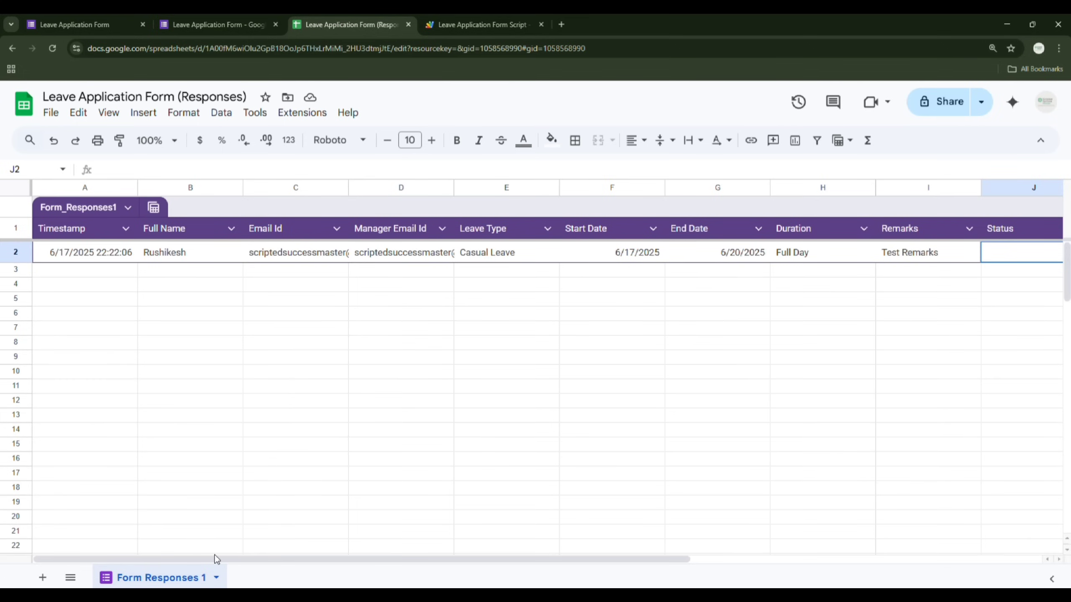
left_click_drag(220, 557, 577, 270)
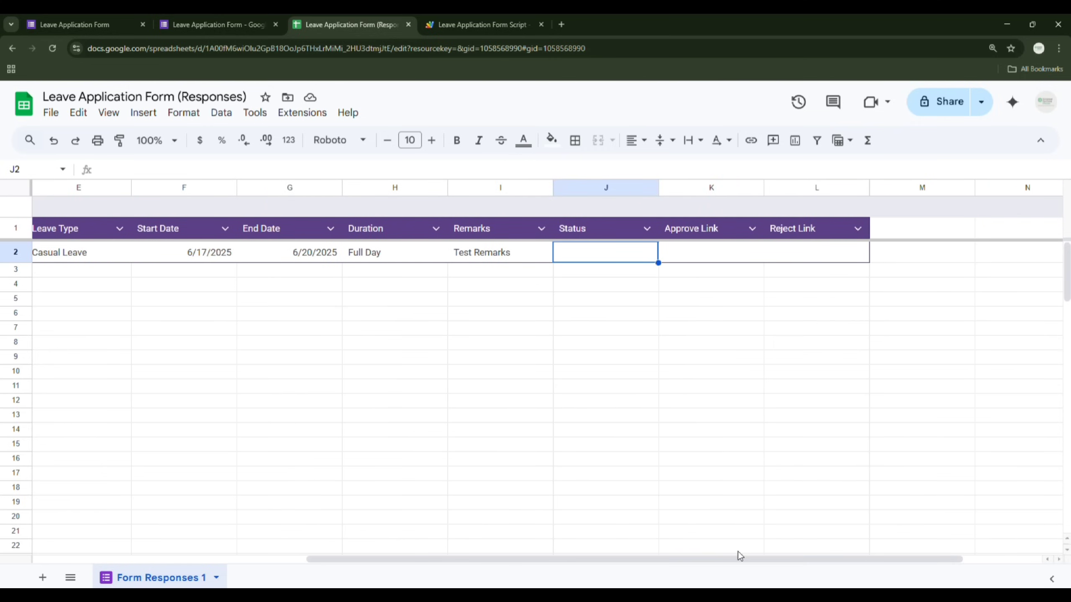
left_click_drag(739, 558, 274, 572)
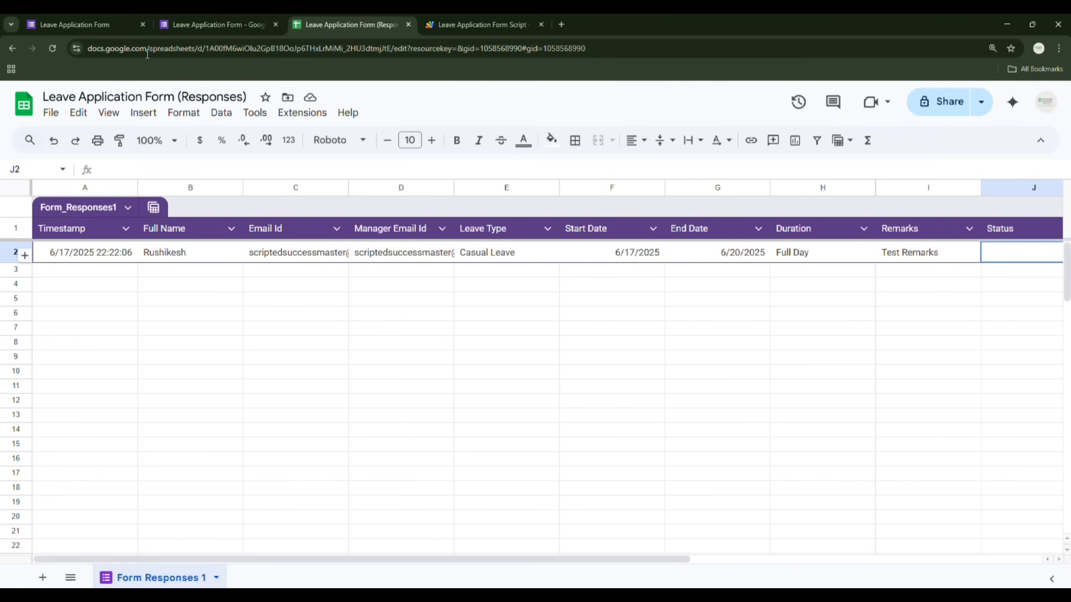
left_click(446, 24)
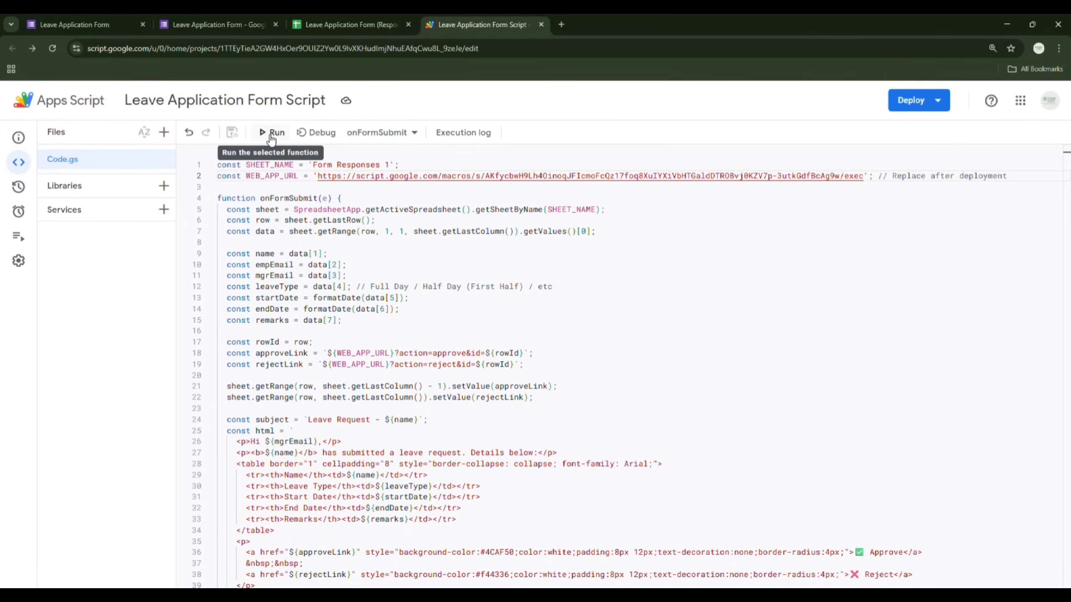
Run onFormSubmit and authorize the unverified project, granting all requested Sheets and email permissions
left_click(271, 133)
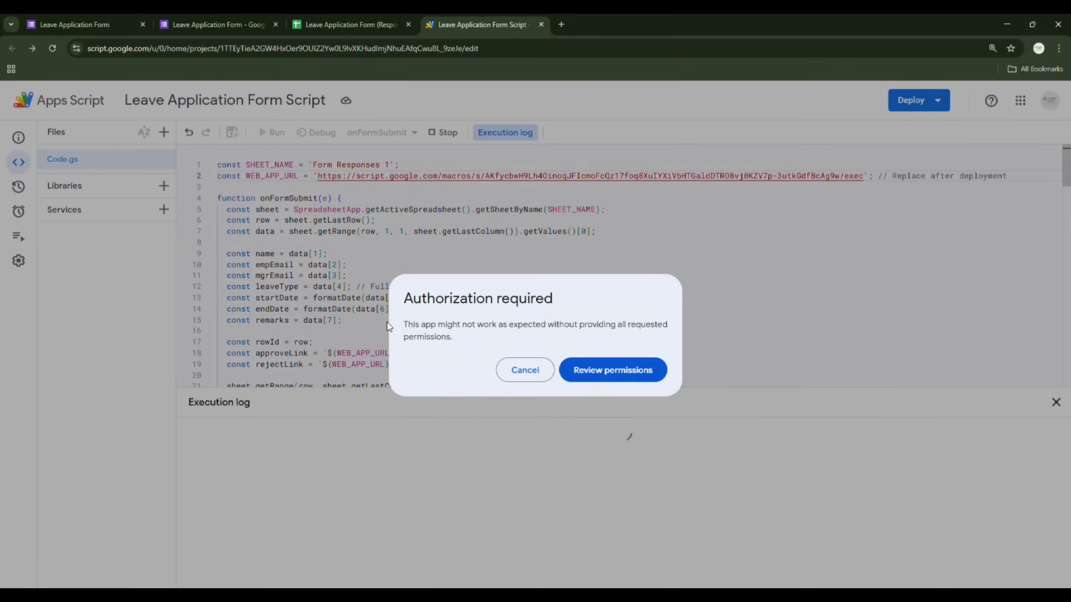
left_click(600, 375)
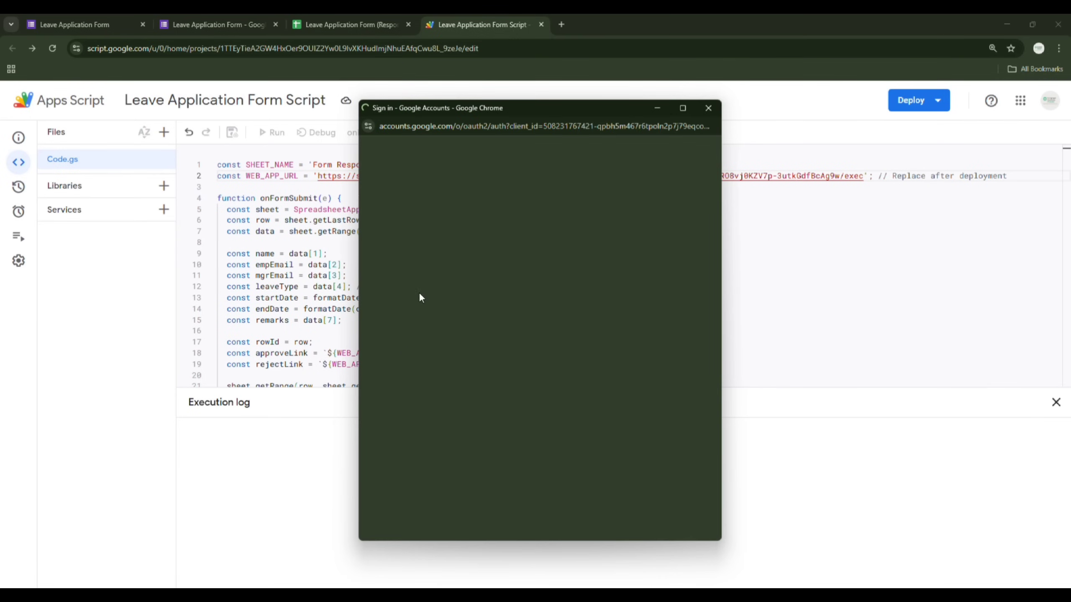
left_click(485, 303)
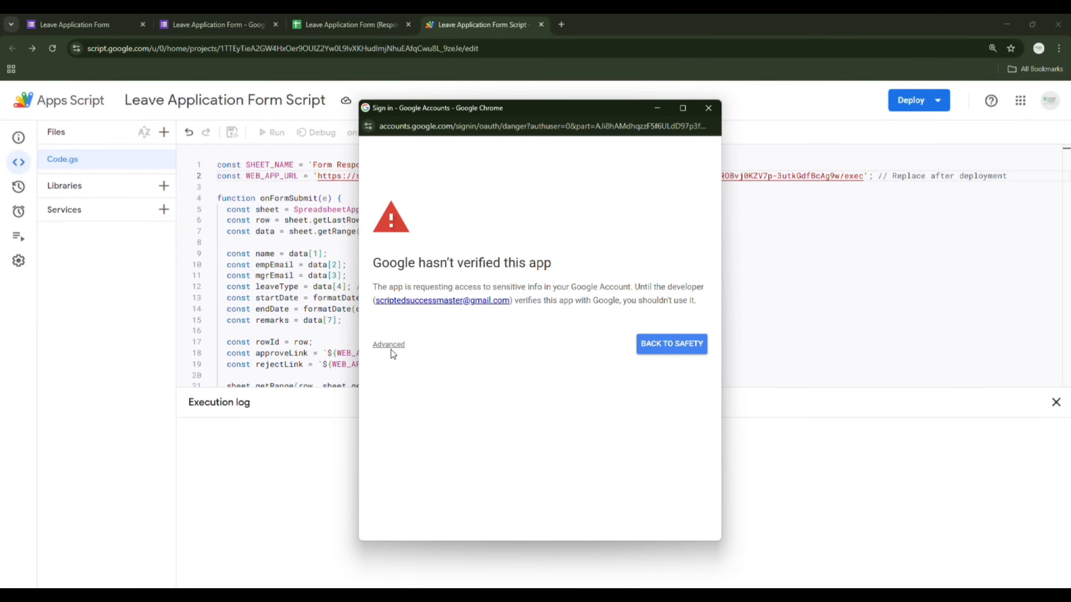
left_click(390, 346)
left_click(421, 425)
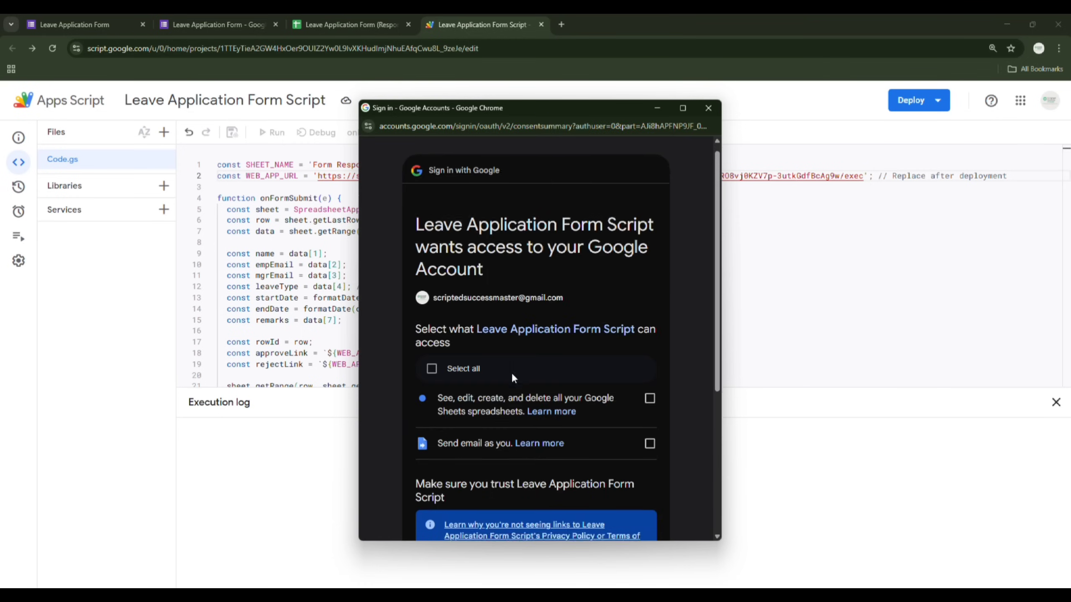
scroll(511, 372, "down", 5)
scroll(506, 322, "up", 4)
left_click(490, 297)
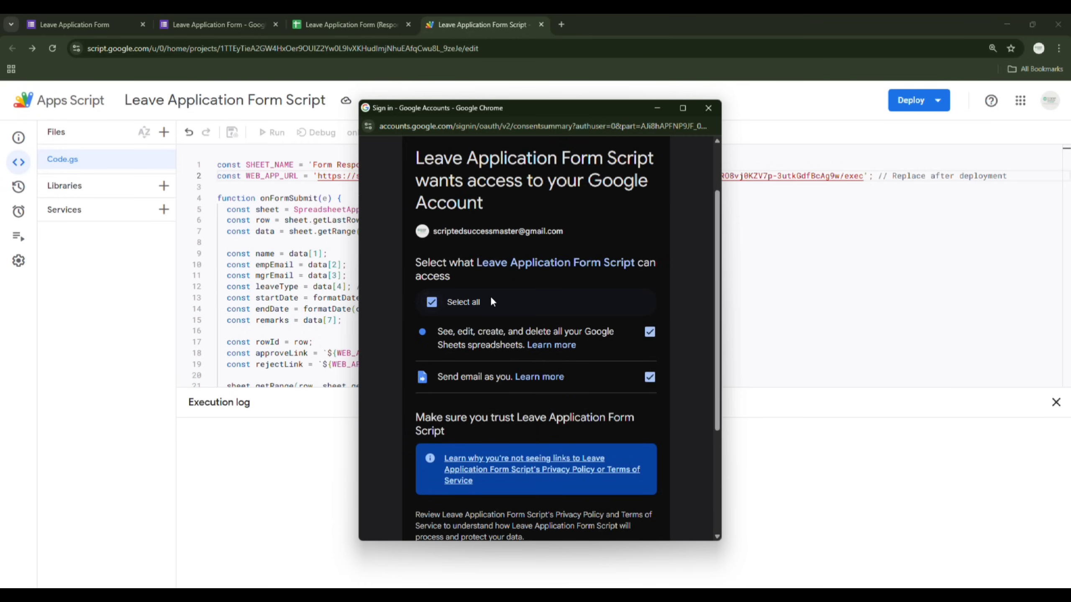
scroll(548, 371, "down", 4)
left_click(617, 459)
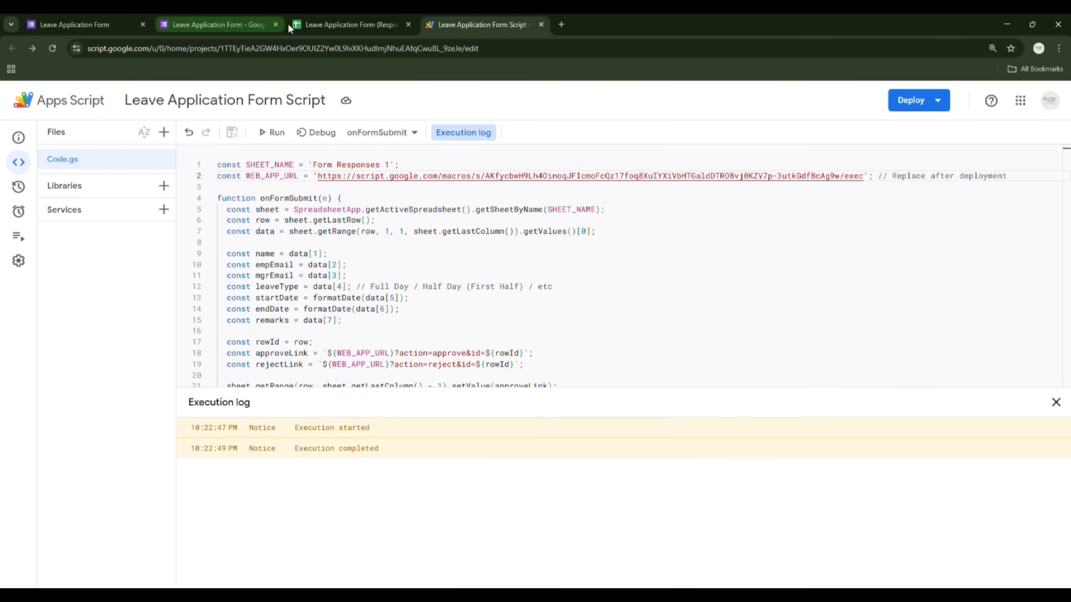
Open Gmail in a new tab and view the Leave Request email with its Approve/Reject buttons
left_click(276, 25)
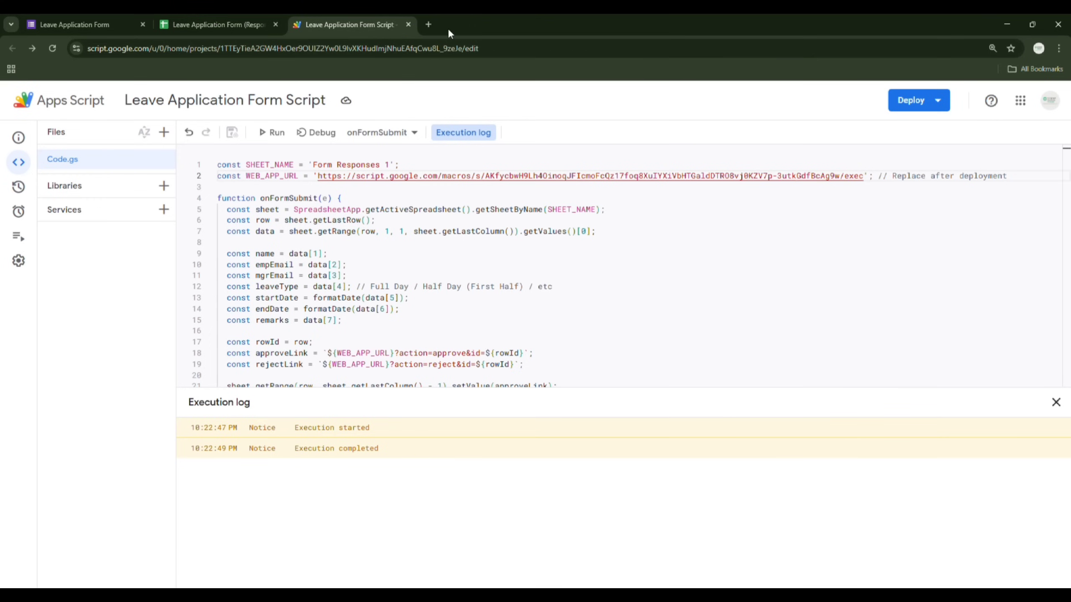
left_click(431, 28)
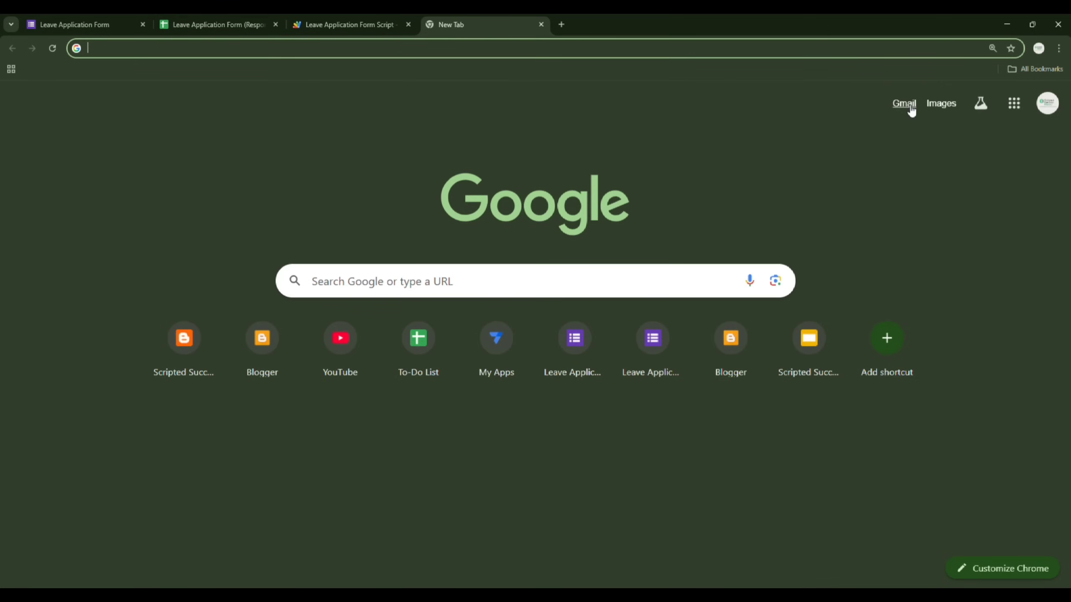
left_click(904, 105)
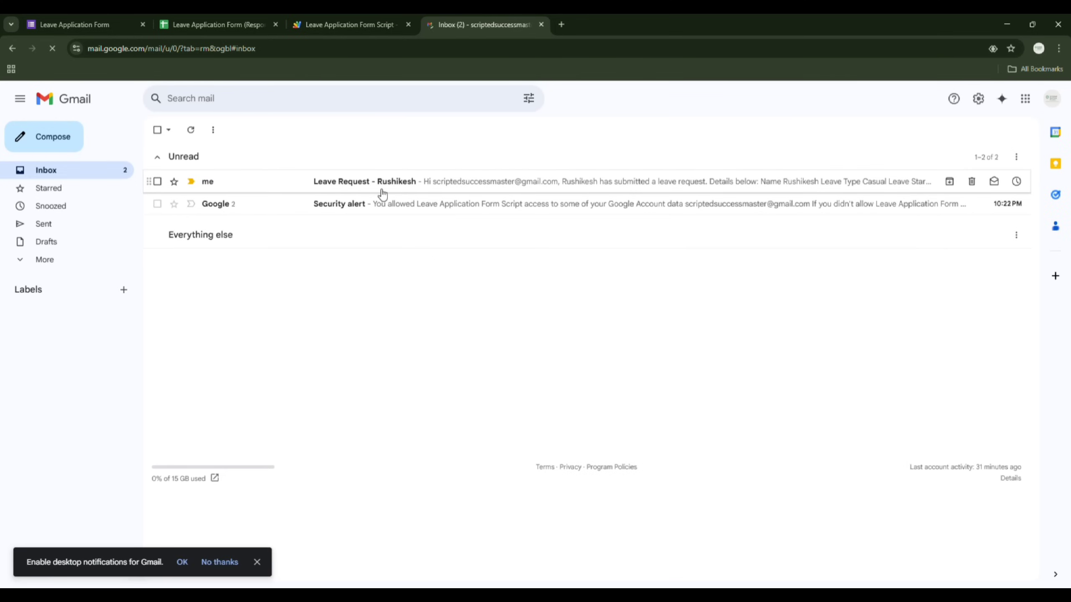
left_click(366, 190)
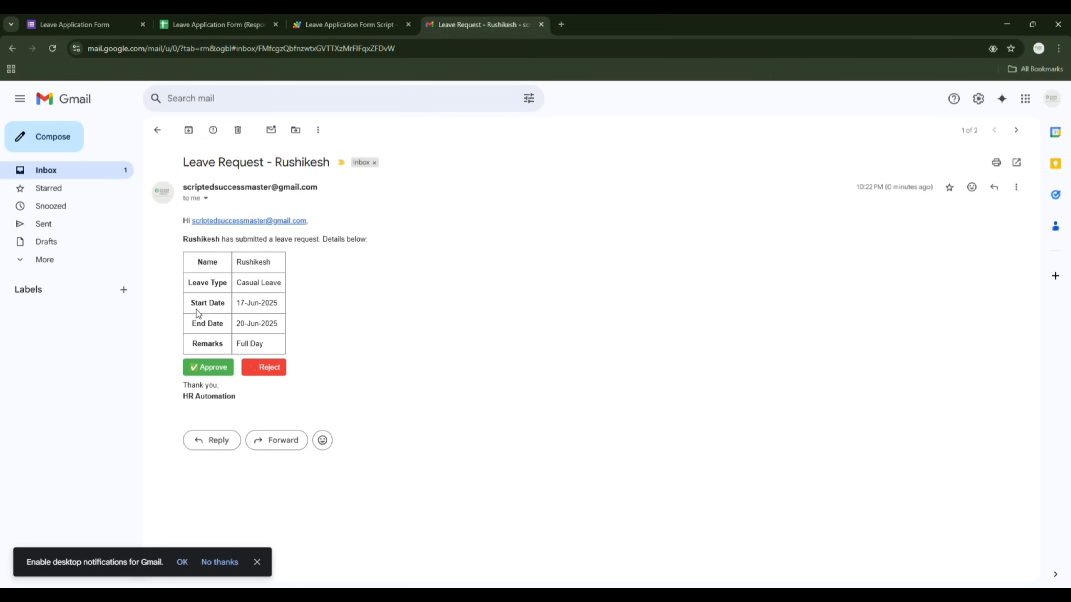
Approve the leave request from the email, then return to the Gmail inbox
left_click(211, 373)
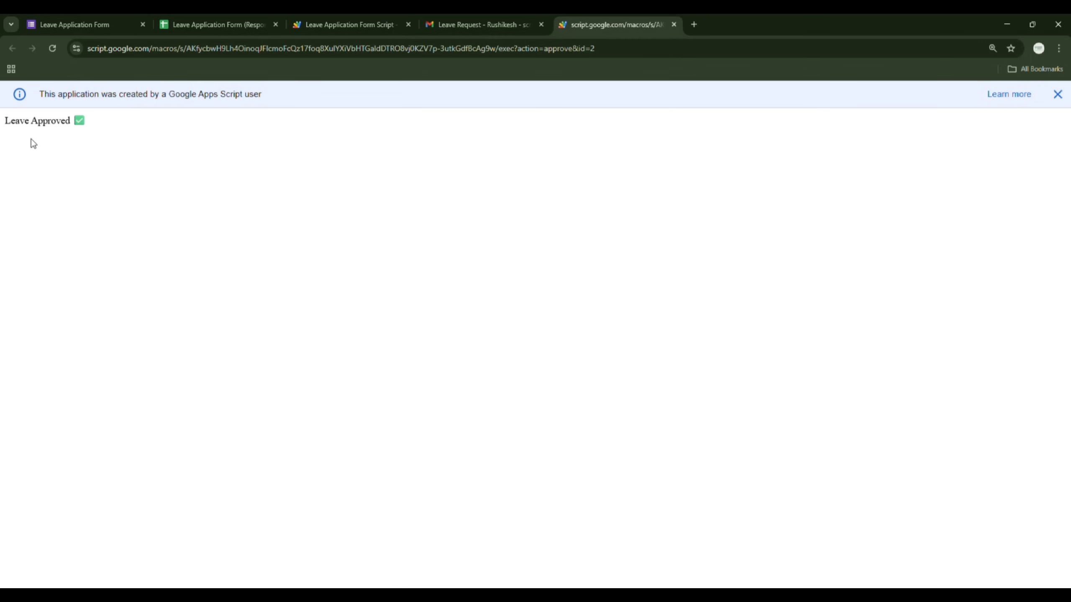
left_click(434, 29)
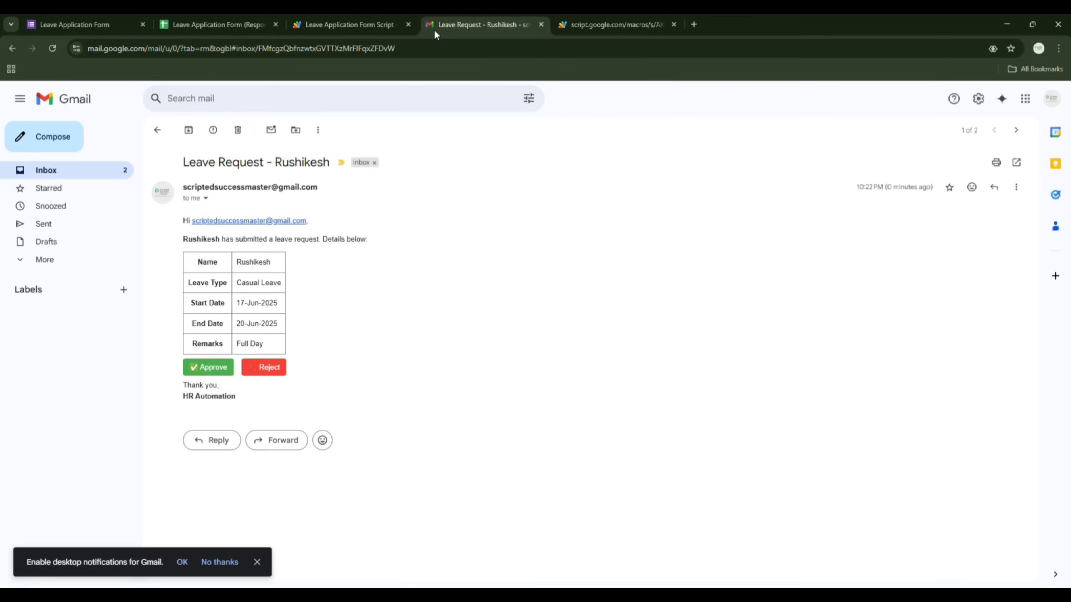
left_click(157, 130)
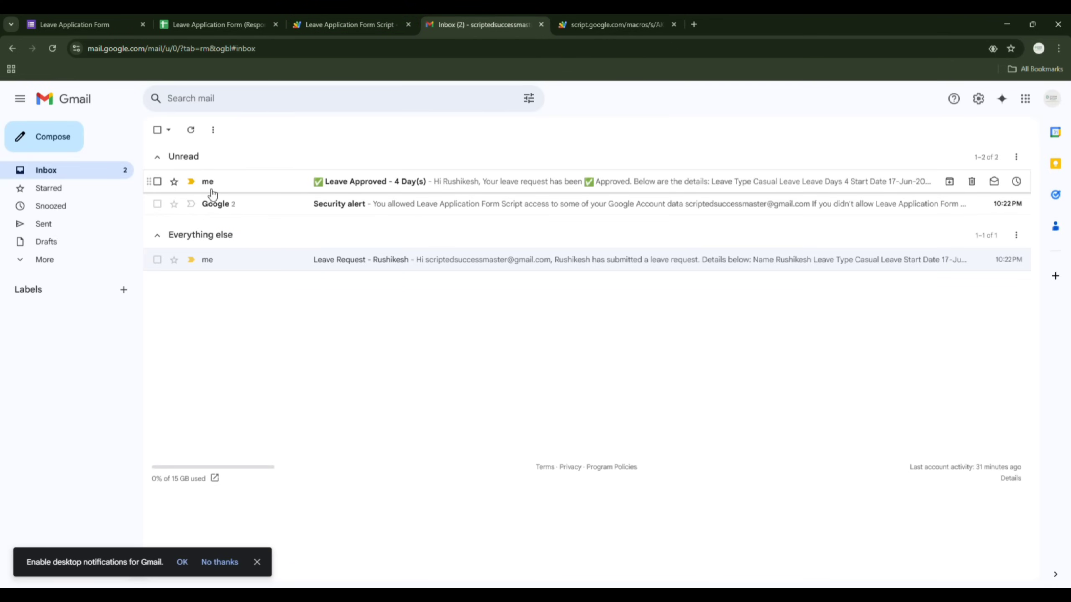
Read the Leave Approved - 4 Day(s) email, then return to the Leave Application Form Script editor
left_click(349, 185)
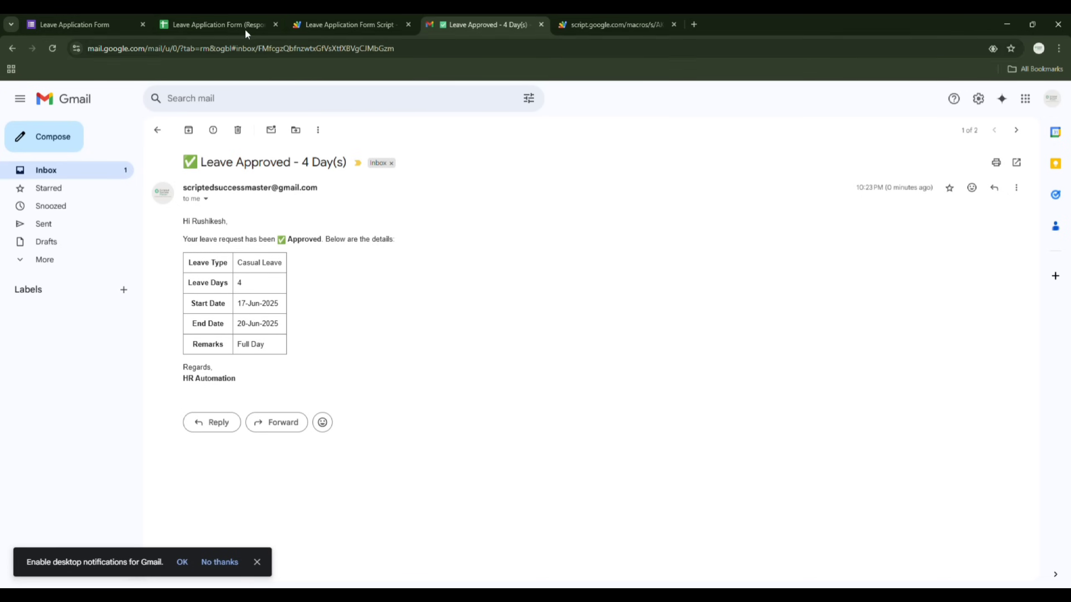
left_click(318, 26)
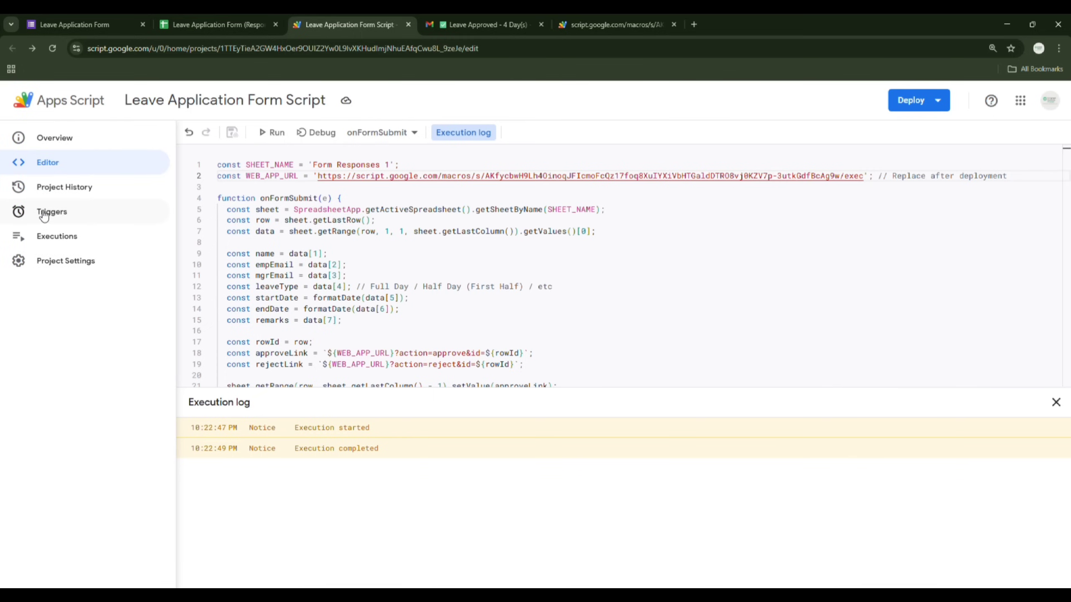
Add a trigger running onFormSubmit on Head deployment, from spreadsheet, on form submit
left_click(44, 215)
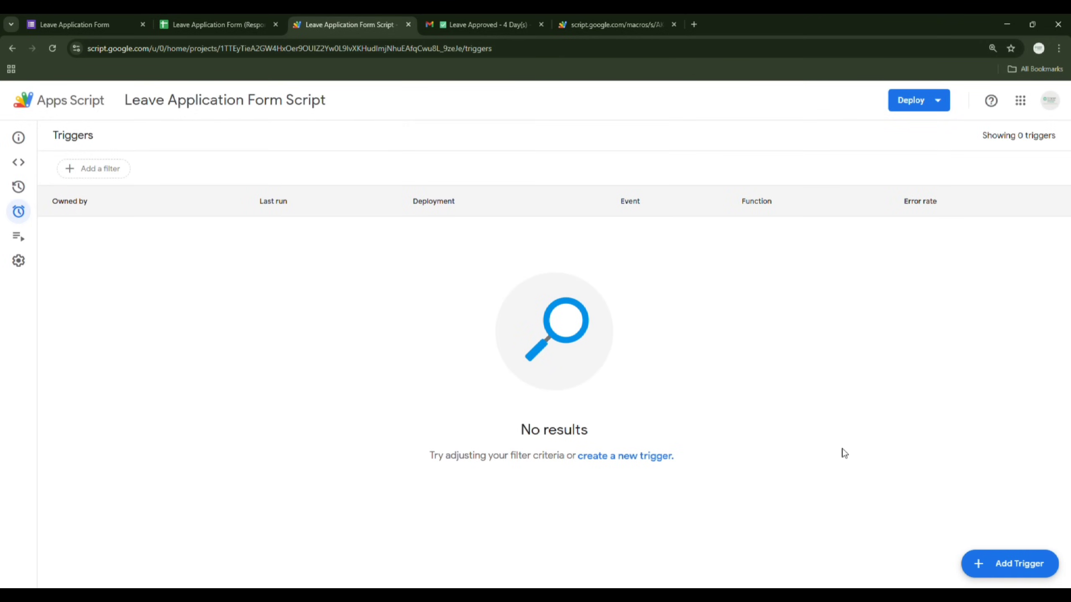
left_click(1012, 572)
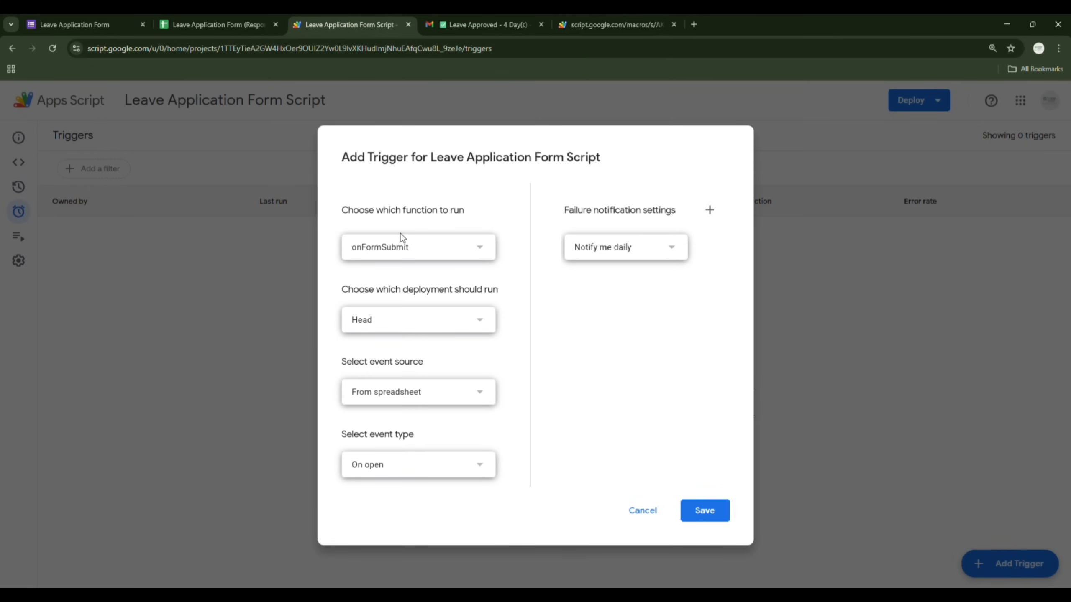
left_click(380, 253)
left_click(370, 255)
left_click(395, 317)
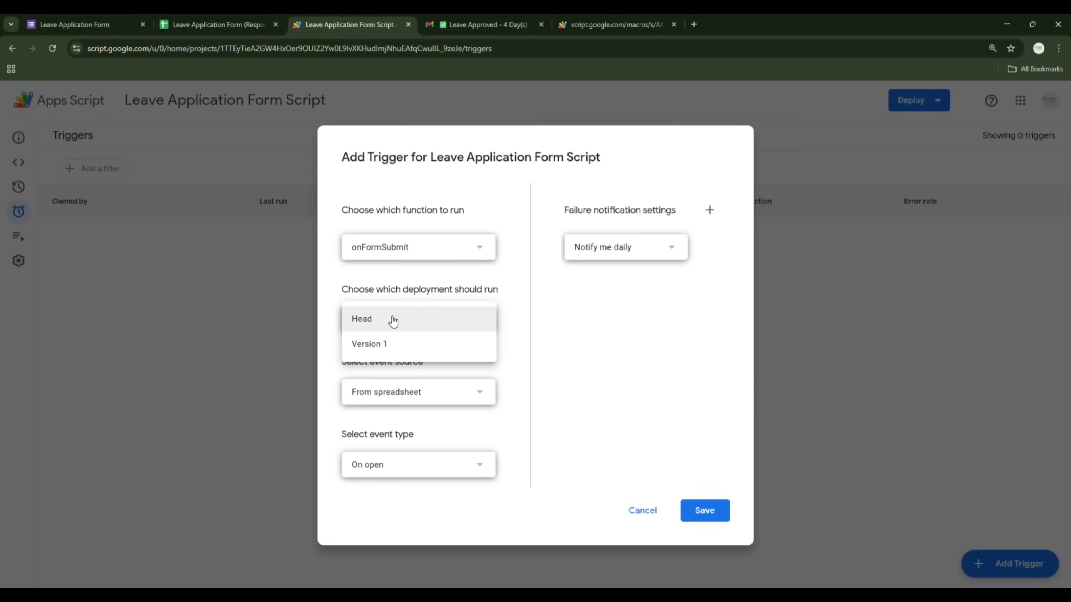
left_click(520, 339)
left_click(378, 395)
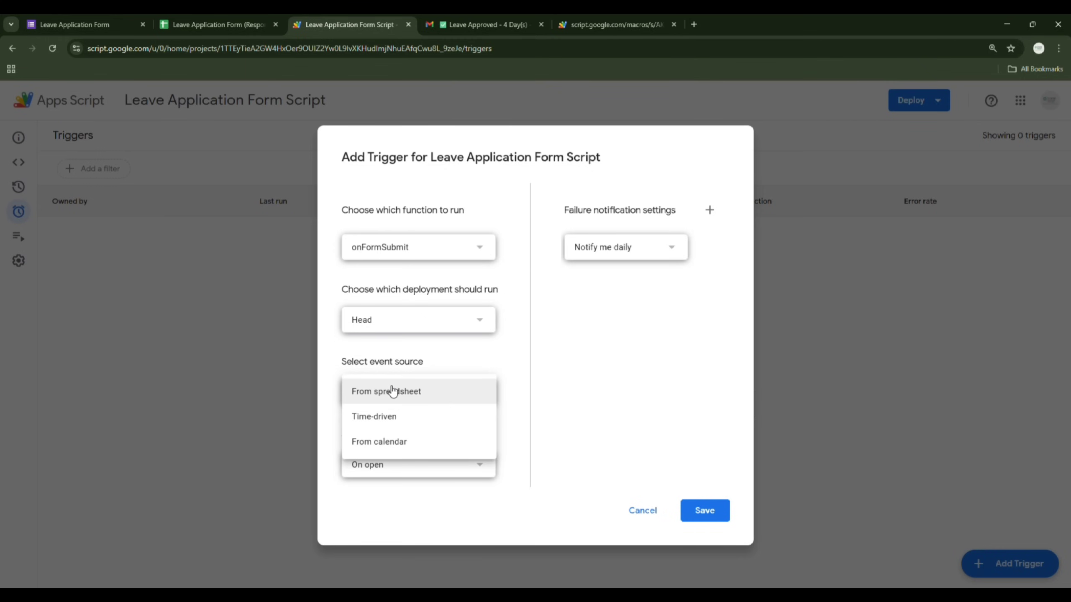
left_click(408, 400)
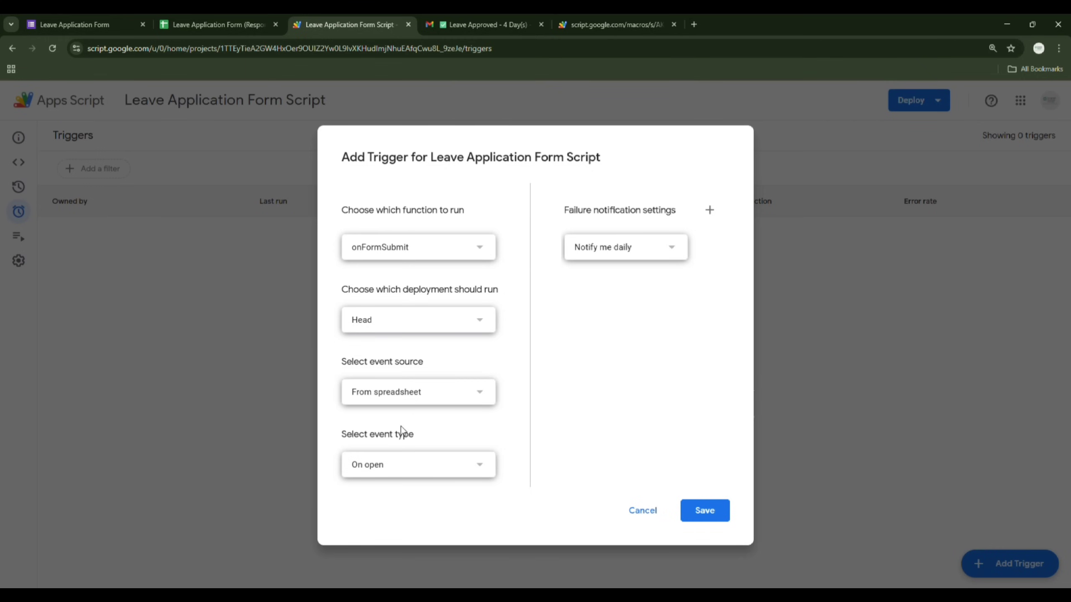
left_click(386, 471)
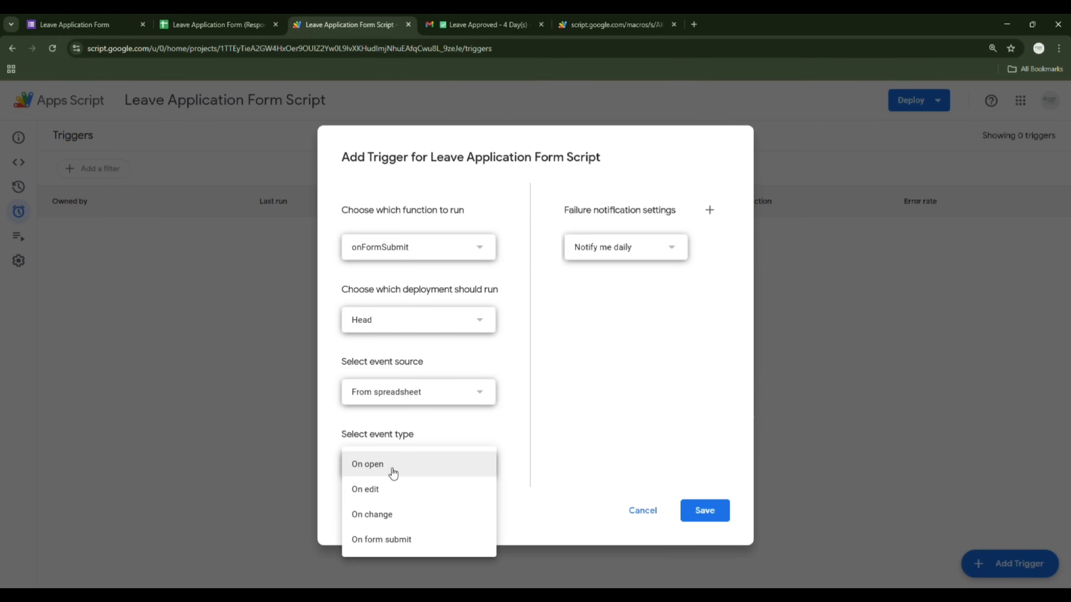
left_click(370, 548)
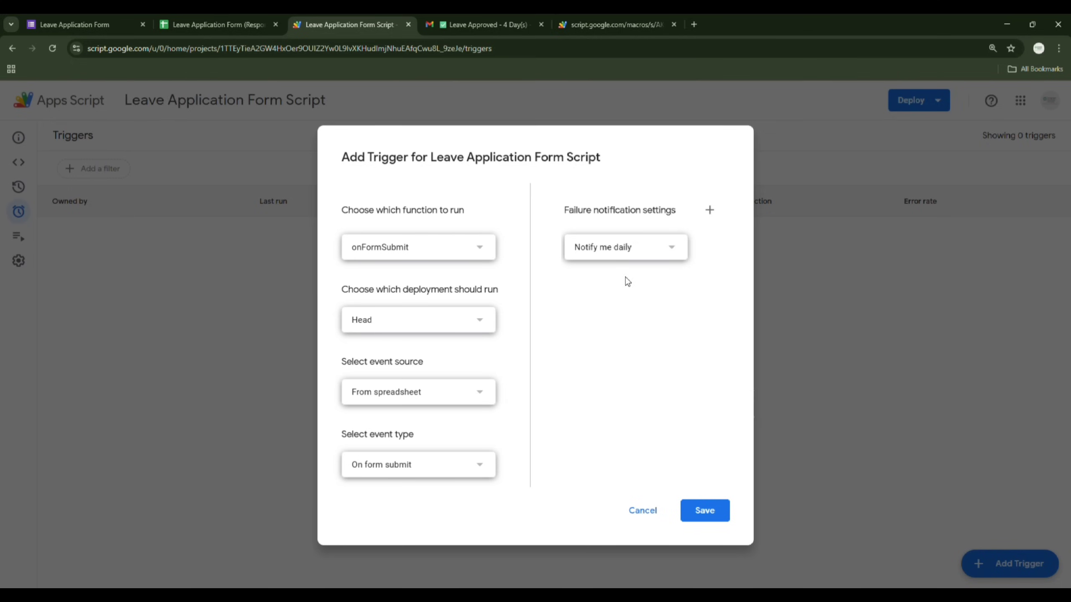
Save and authorize the onFormSubmit trigger, then check the responses sheet and the Leave Application Form
left_click(697, 512)
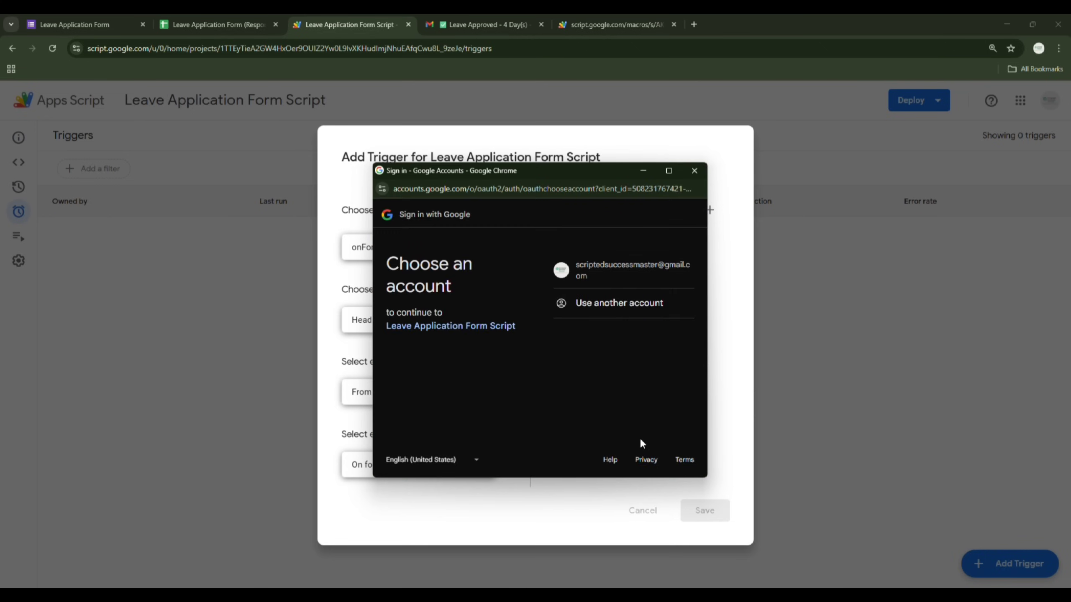
left_click(607, 270)
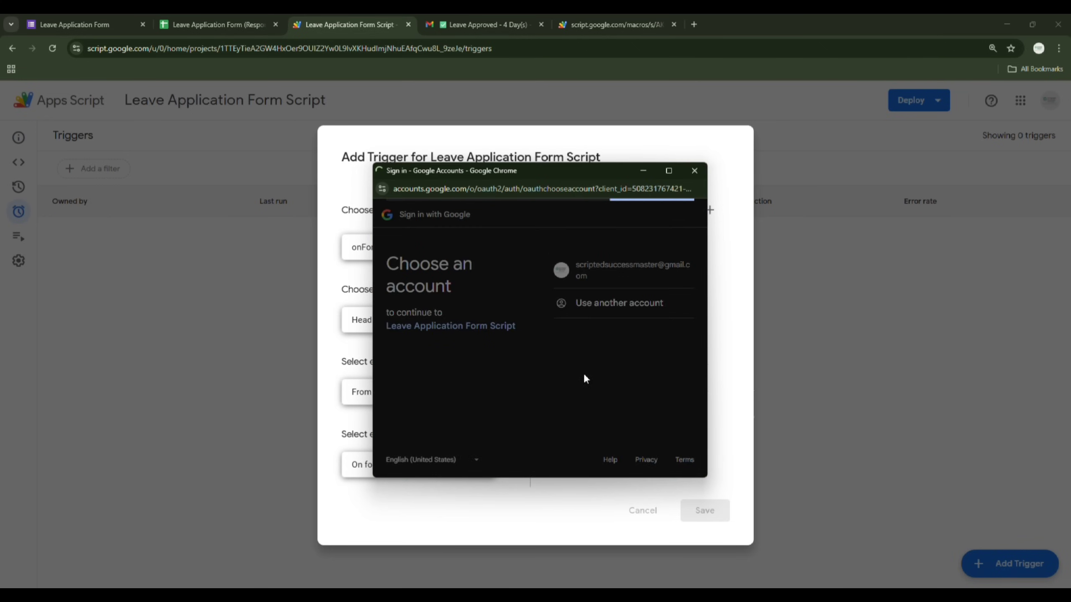
left_click(398, 395)
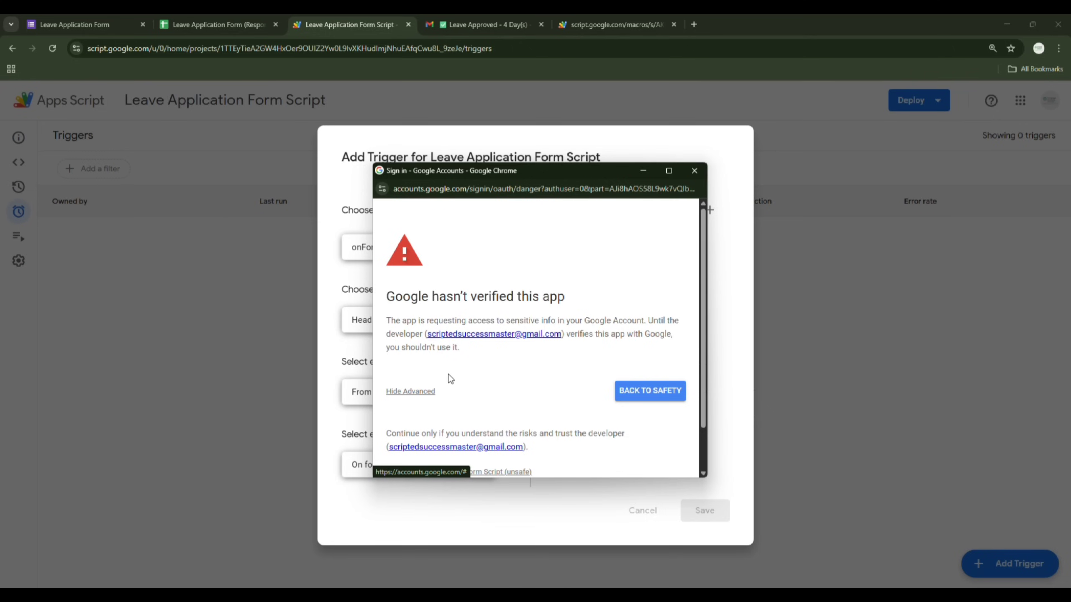
scroll(447, 379, "down", 1)
left_click(443, 424)
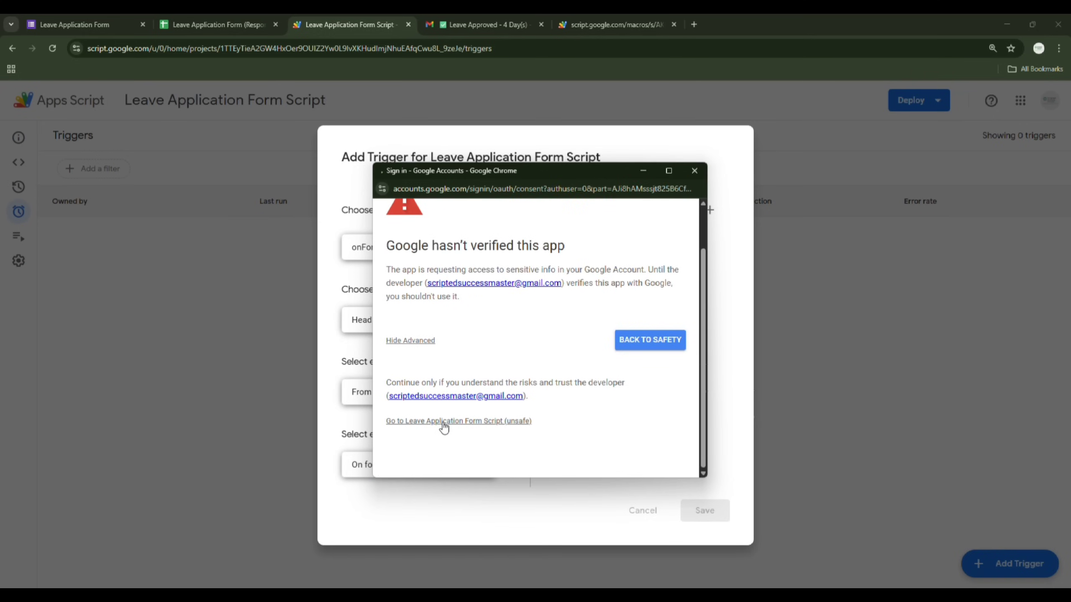
scroll(444, 421, "down", 5)
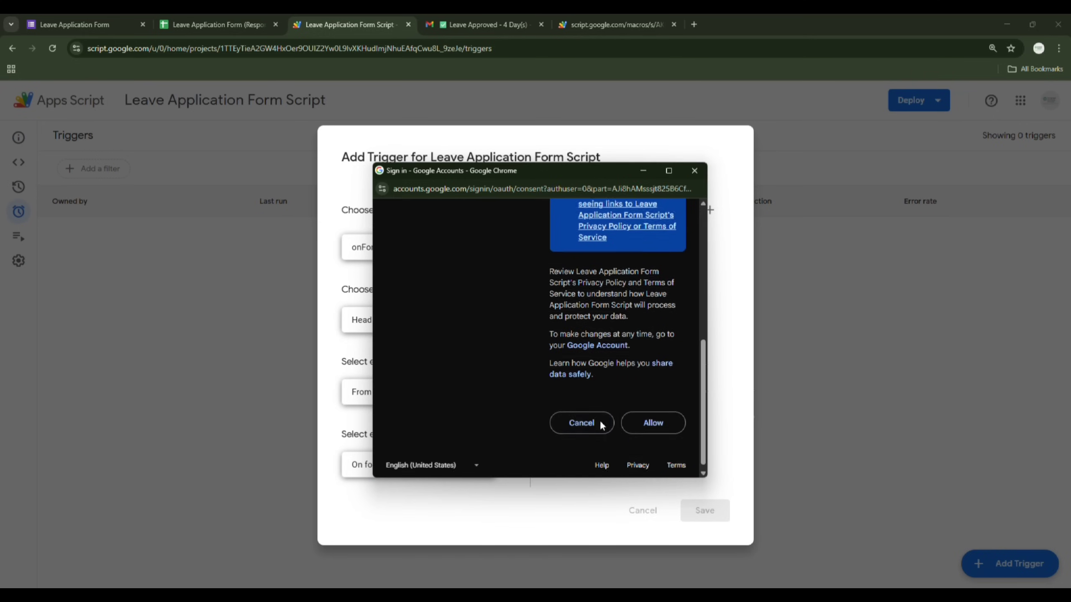
left_click(666, 419)
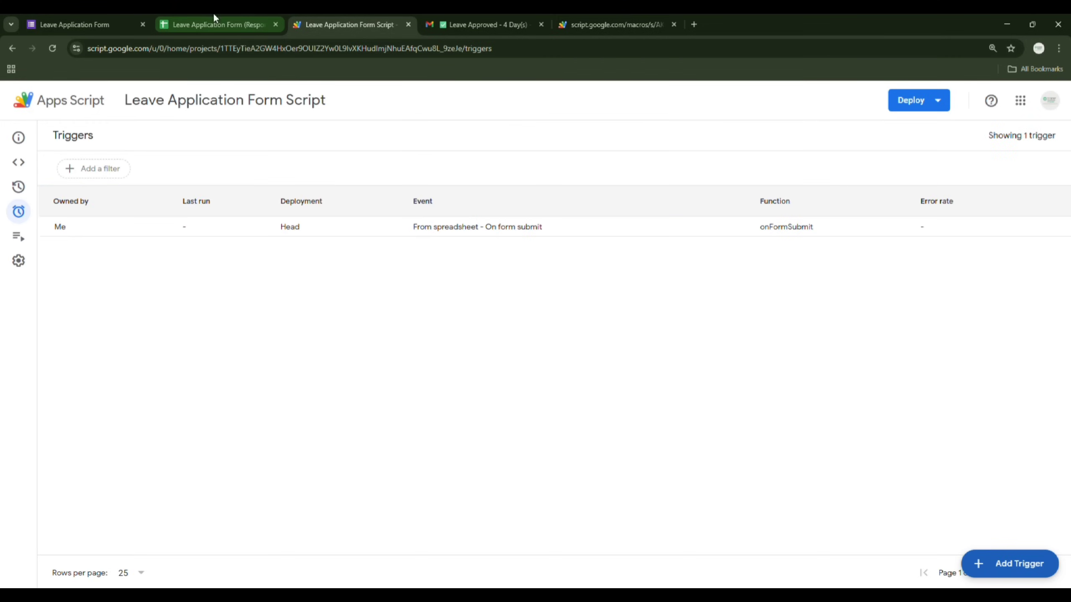
left_click(194, 24)
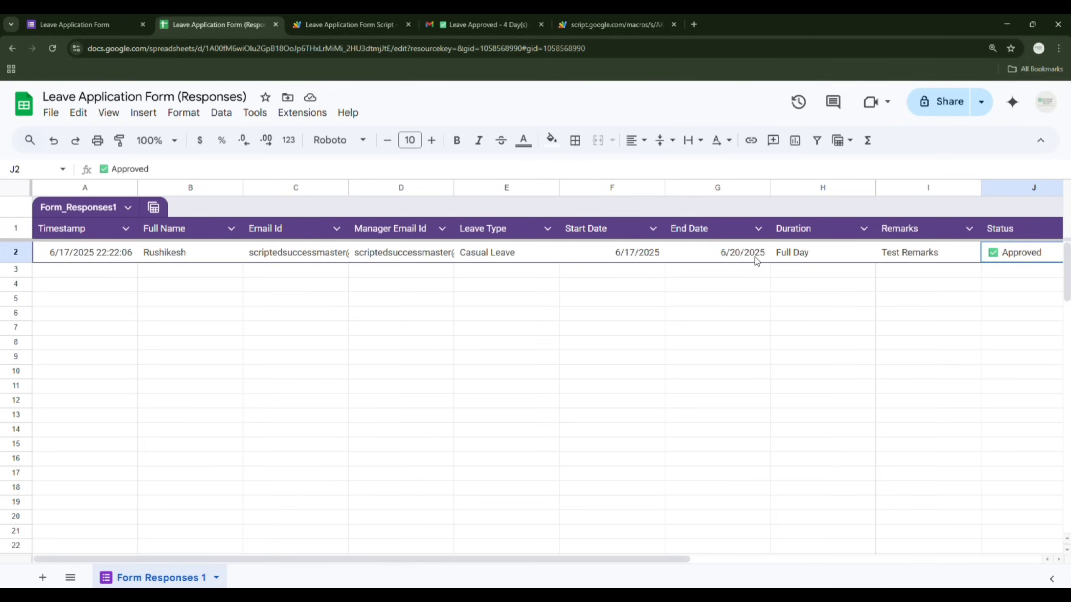
left_click(66, 26)
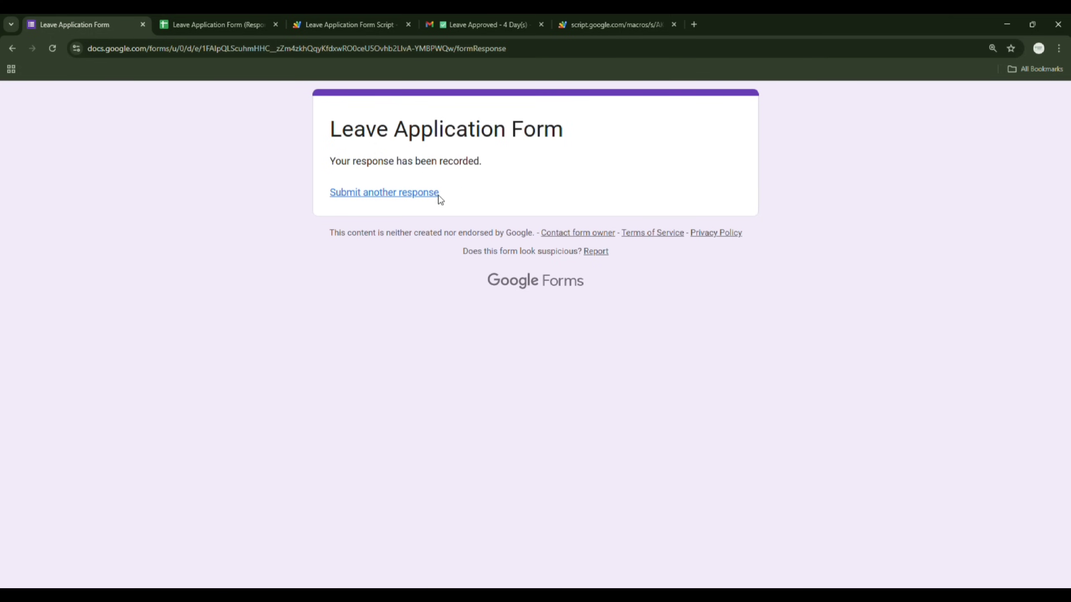